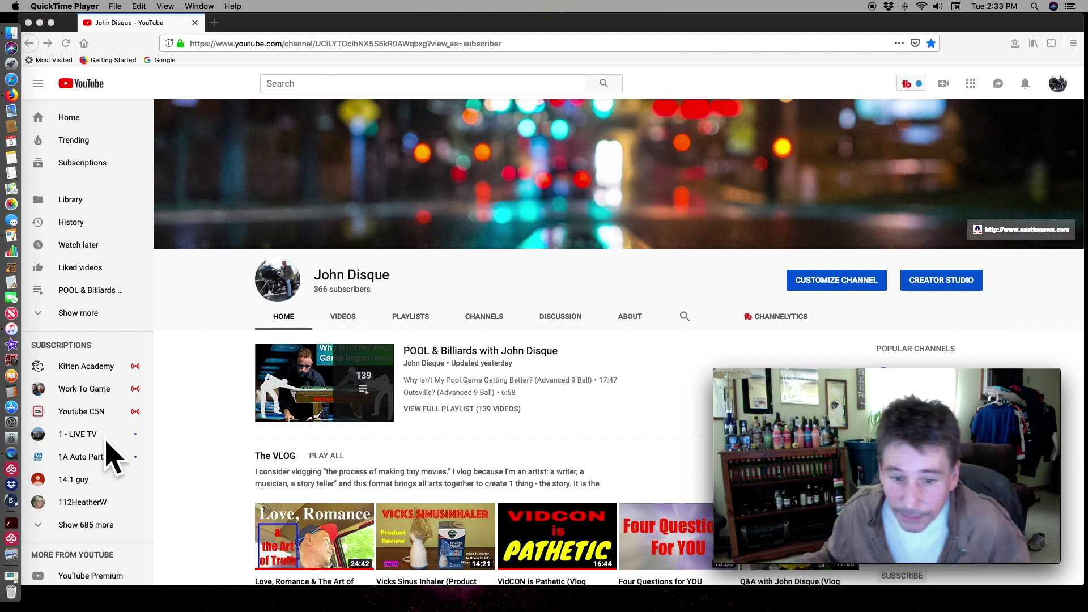
# Step: Bring Firefox with the John Disque channel home page in front of QuickTime Player
pyautogui.click(205, 323)
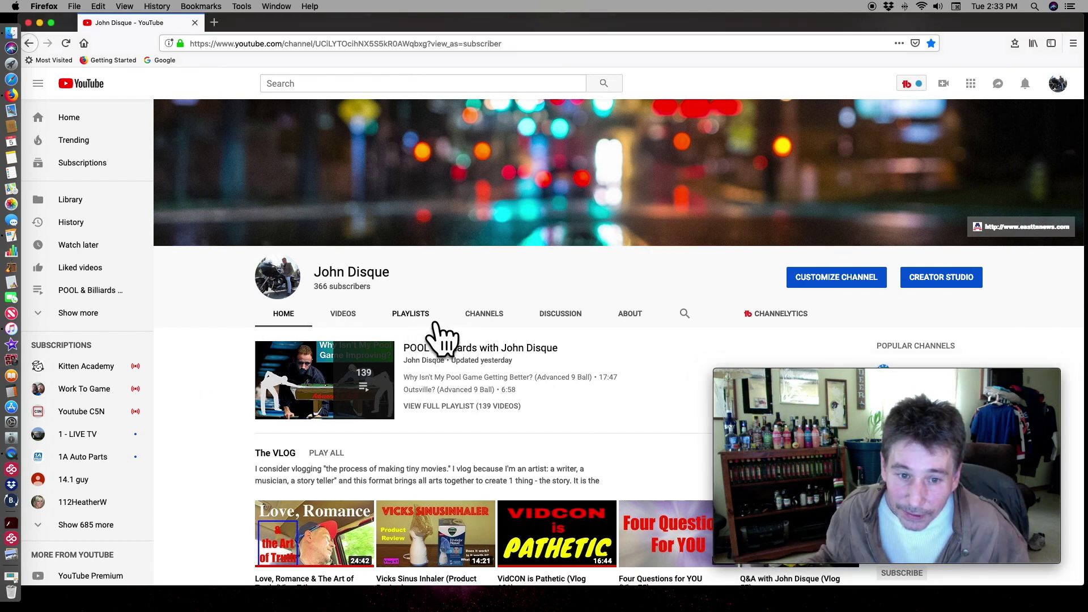
# Step: Browse the channel's created playlists and start the Liked videos playlist
pyautogui.click(411, 314)
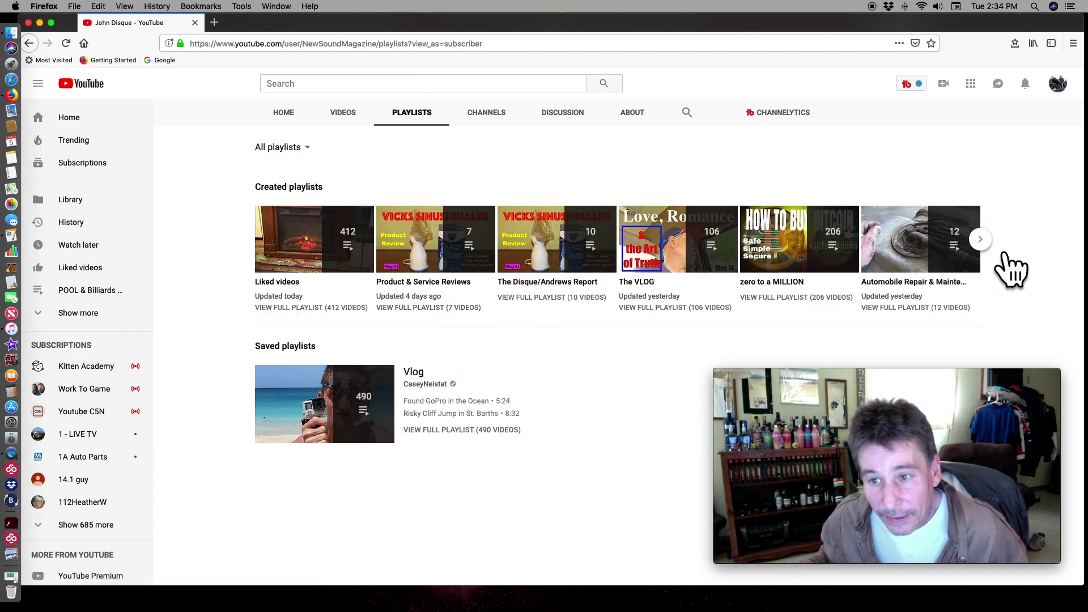
pyautogui.click(981, 240)
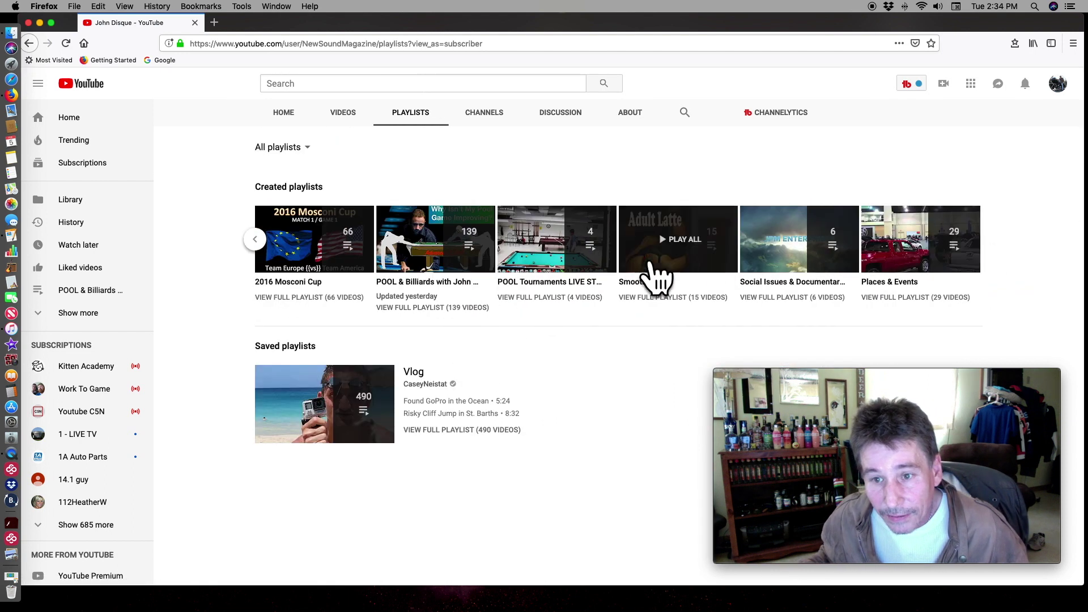
pyautogui.click(256, 238)
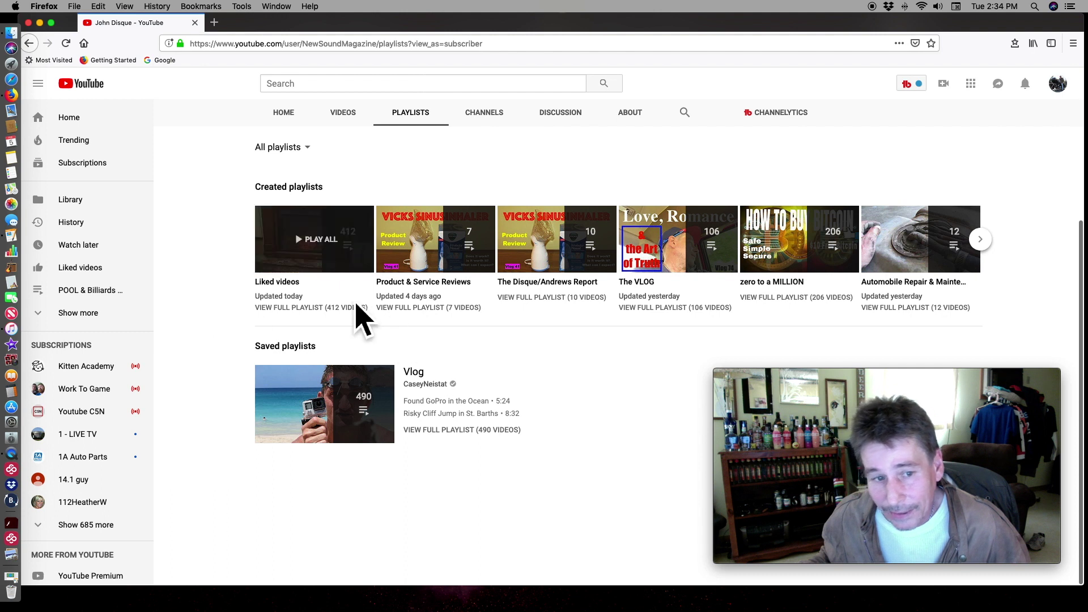
pyautogui.moveTo(313, 238)
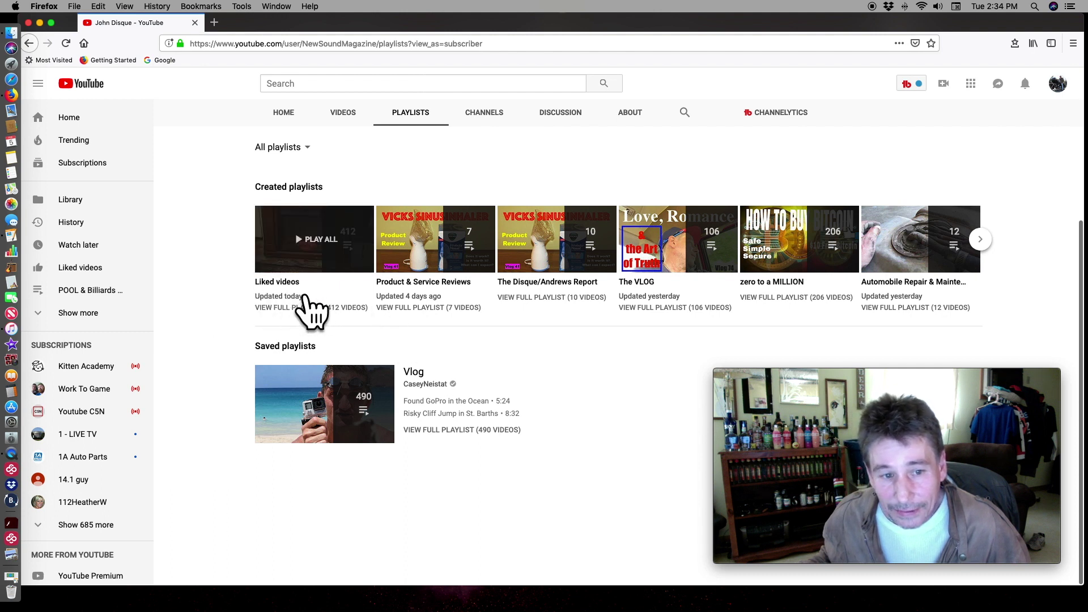
pyautogui.click(307, 305)
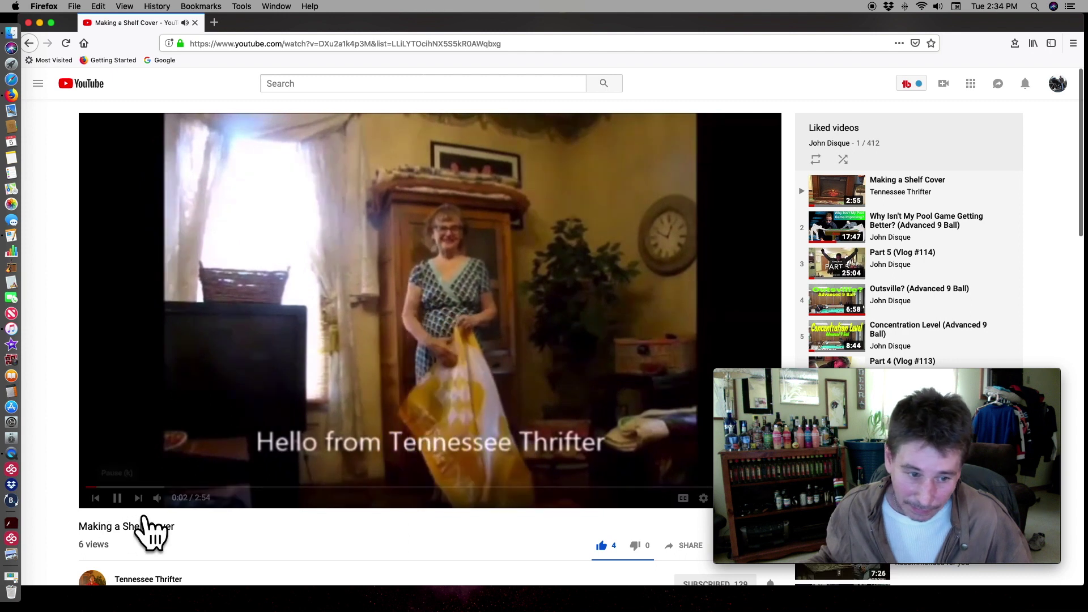
pyautogui.moveTo(927, 300)
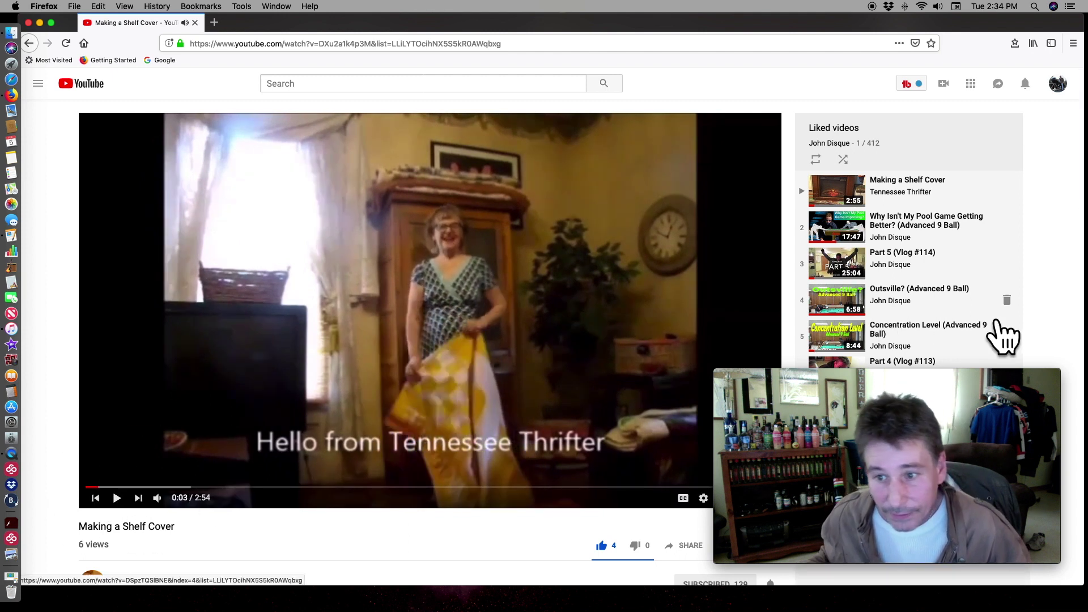
pyautogui.scroll(-10, 1006, 336)
pyautogui.scroll(-10, 995, 332)
pyautogui.scroll(-5, 992, 328)
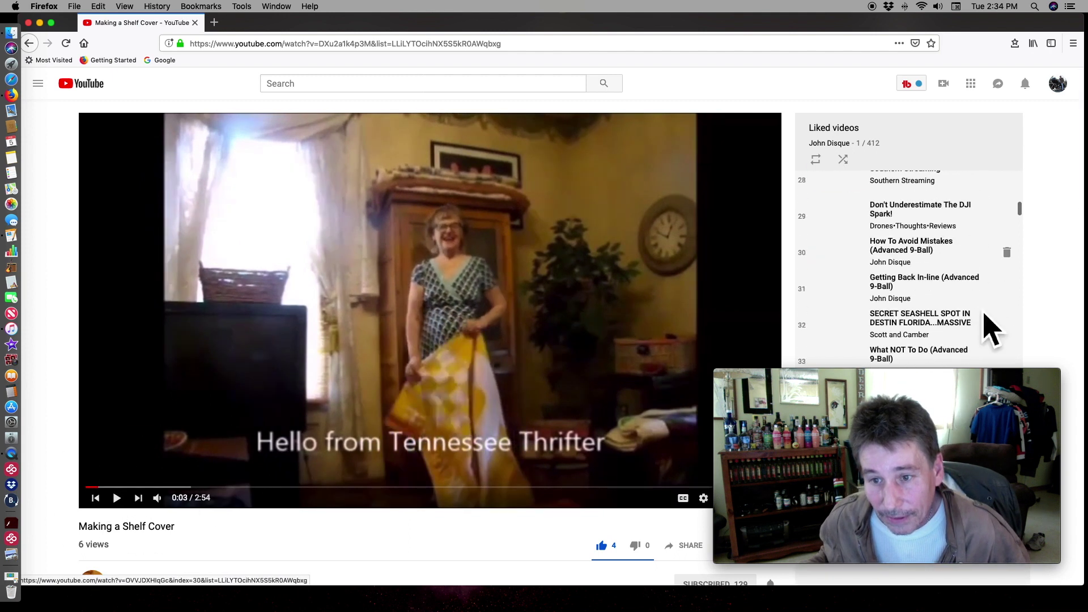
pyautogui.scroll(-15, 991, 327)
pyautogui.scroll(-15, 995, 330)
pyautogui.scroll(-15, 999, 331)
pyautogui.scroll(-15, 1006, 336)
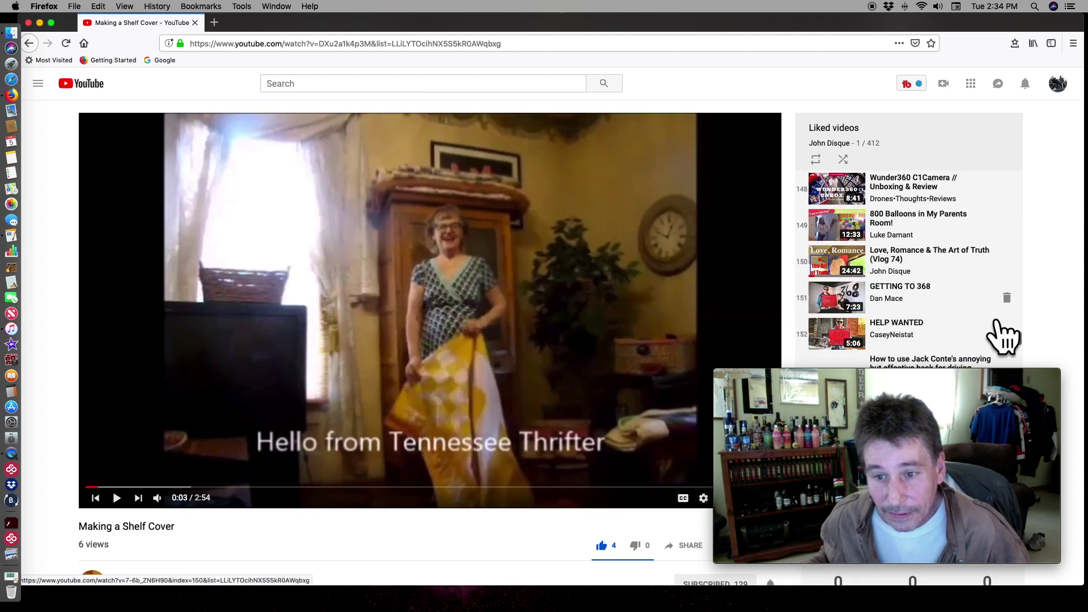
pyautogui.scroll(-12, 1006, 337)
# Step: Scroll through the 412-video Liked videos sidebar and back to the top
pyautogui.moveTo(996, 401)
pyautogui.mouseDown()
pyautogui.moveTo(1012, 481)
pyautogui.moveTo(1011, 408)
pyautogui.mouseUp()
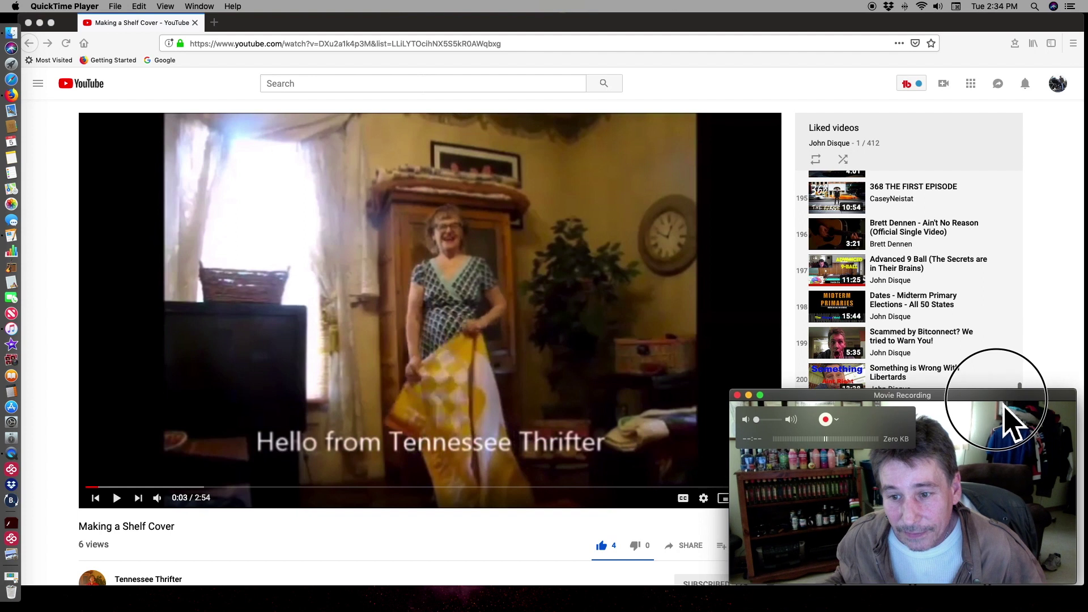
pyautogui.scroll(10, 953, 314)
pyautogui.scroll(10, 953, 315)
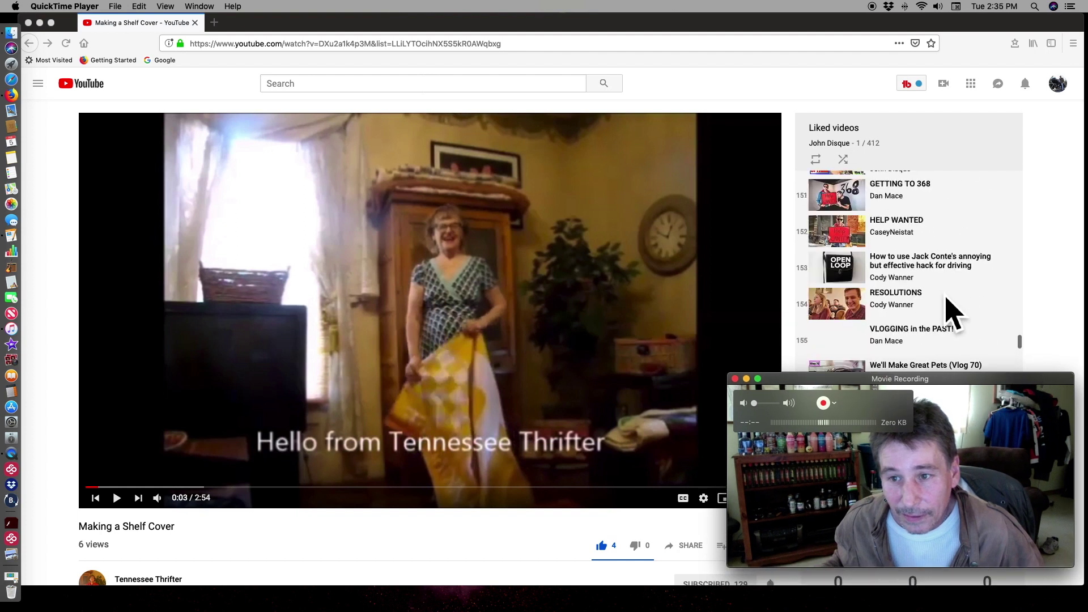
pyautogui.scroll(10, 953, 315)
pyautogui.scroll(10, 952, 314)
pyautogui.scroll(10, 953, 315)
pyautogui.scroll(10, 952, 315)
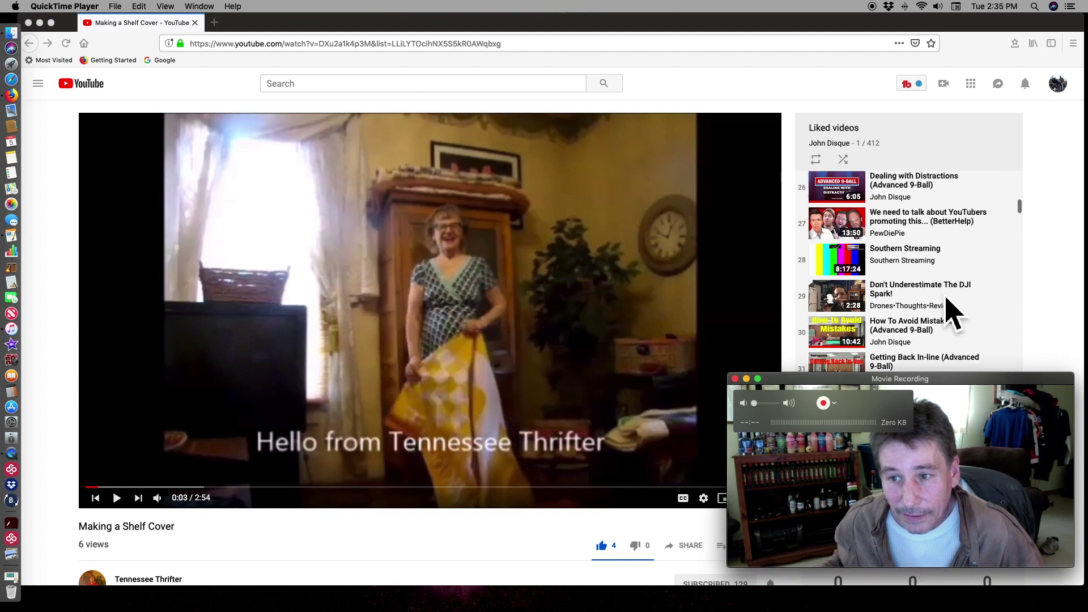
pyautogui.scroll(5, 953, 314)
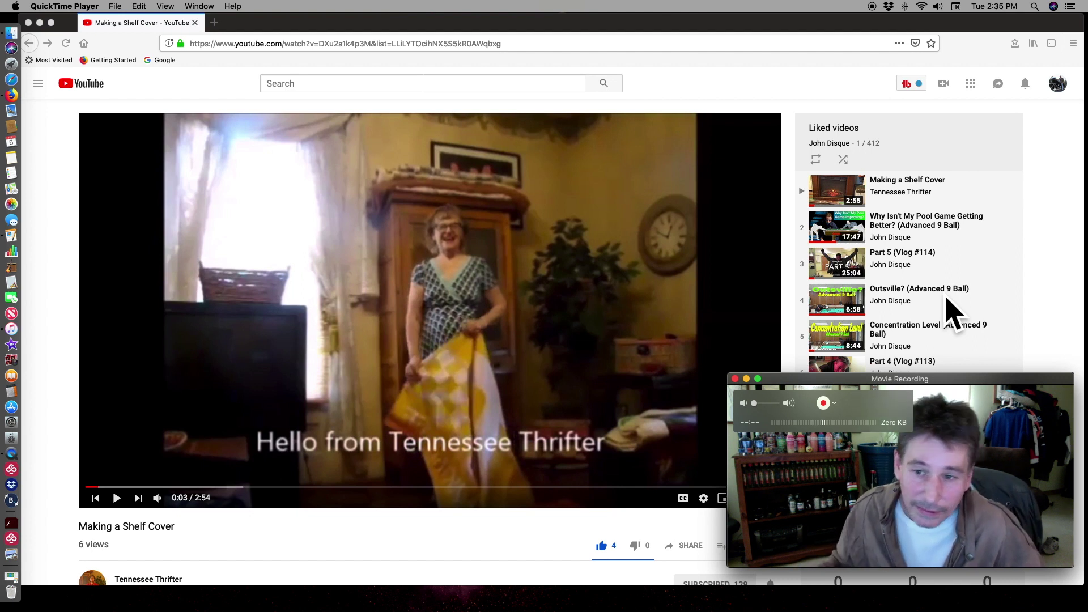
pyautogui.scroll(-1, 953, 315)
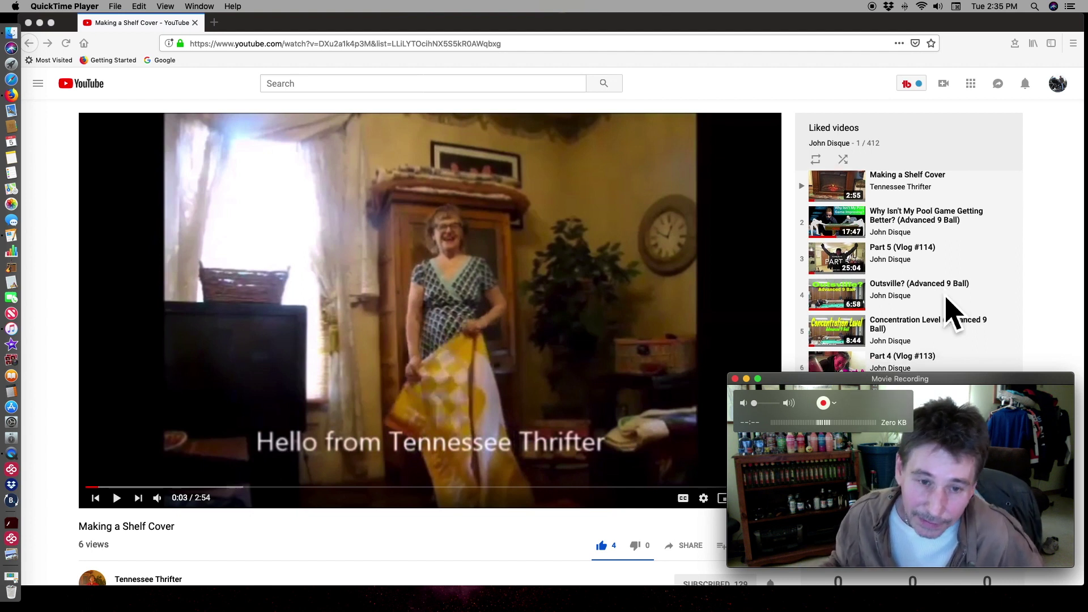
pyautogui.scroll(-1, 952, 315)
pyautogui.scroll(-2, 953, 315)
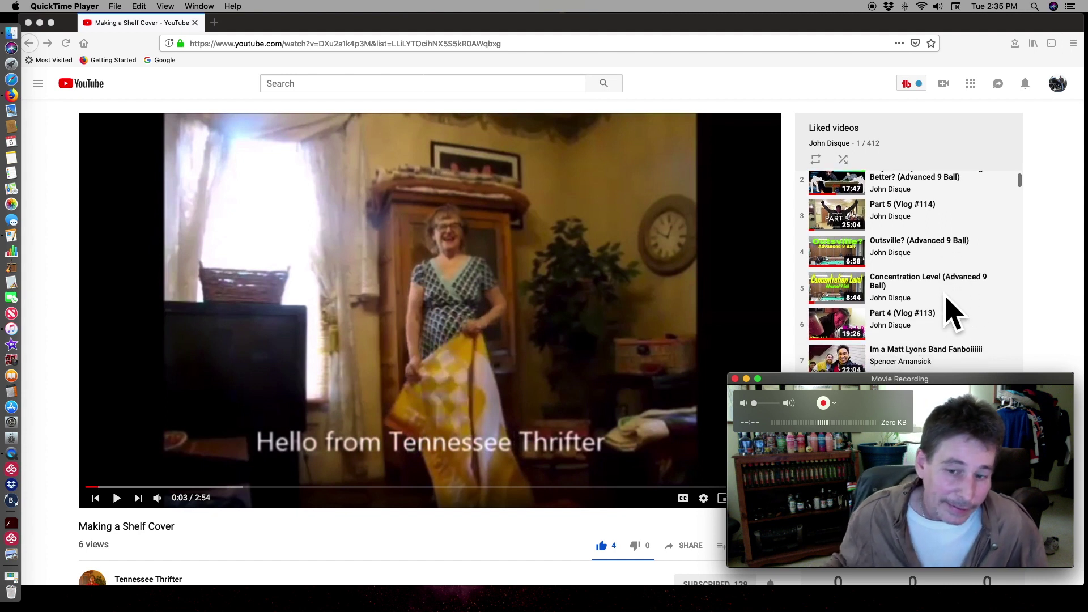
pyautogui.scroll(3, 952, 315)
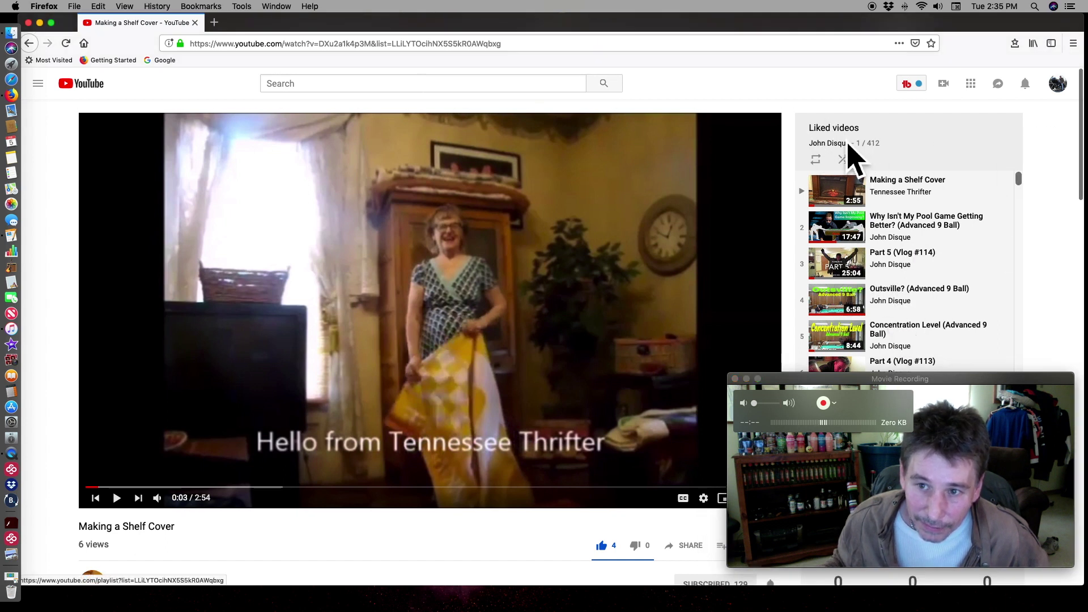
# Step: Open the full Liked videos page and dismiss the first video's options menu
pyautogui.click(853, 143)
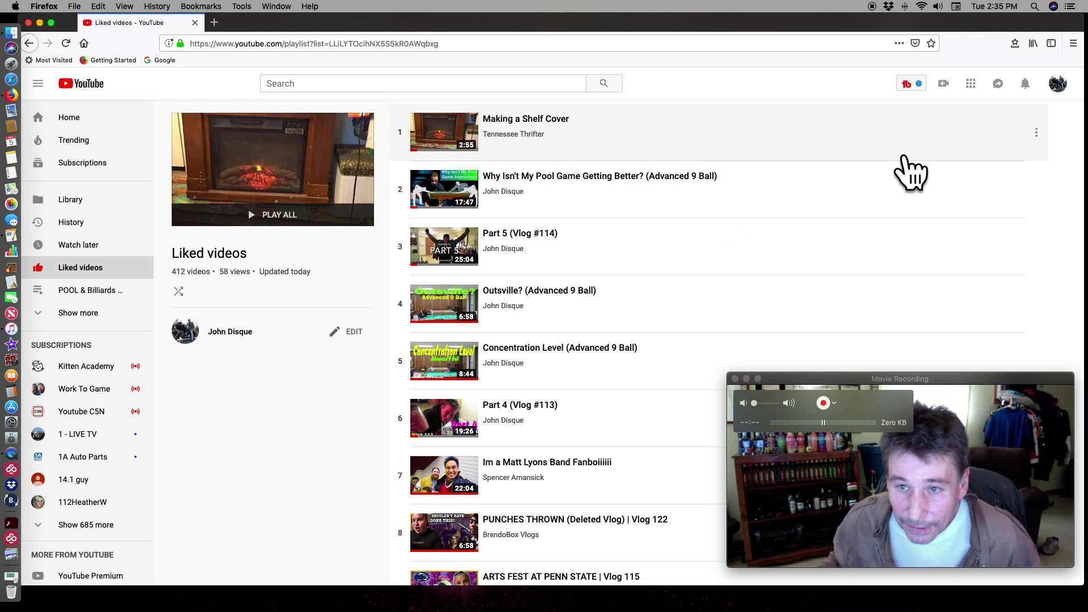
pyautogui.click(1036, 133)
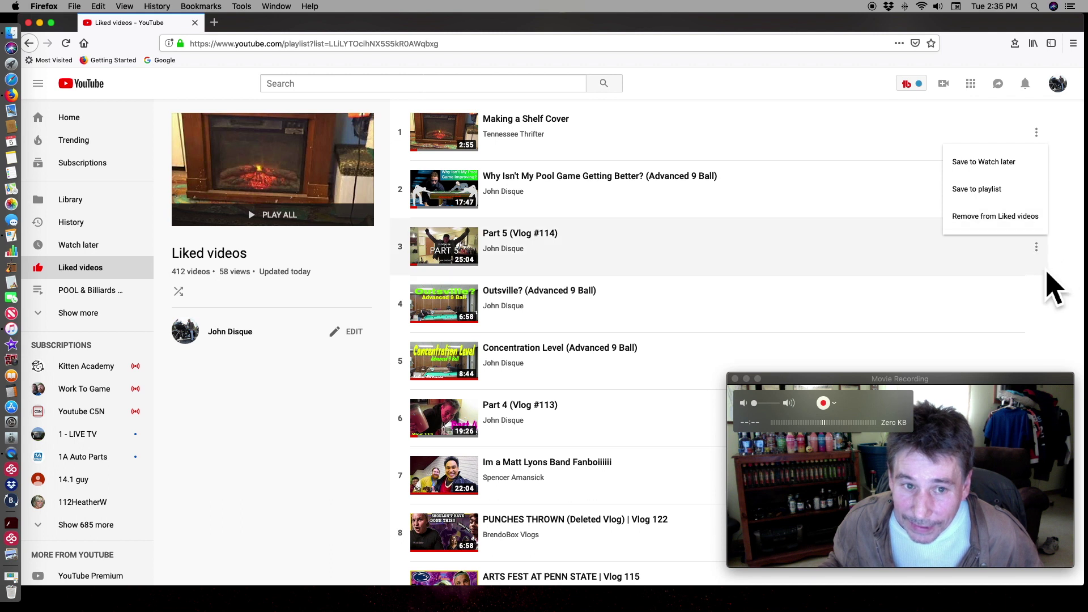
pyautogui.click(1082, 191)
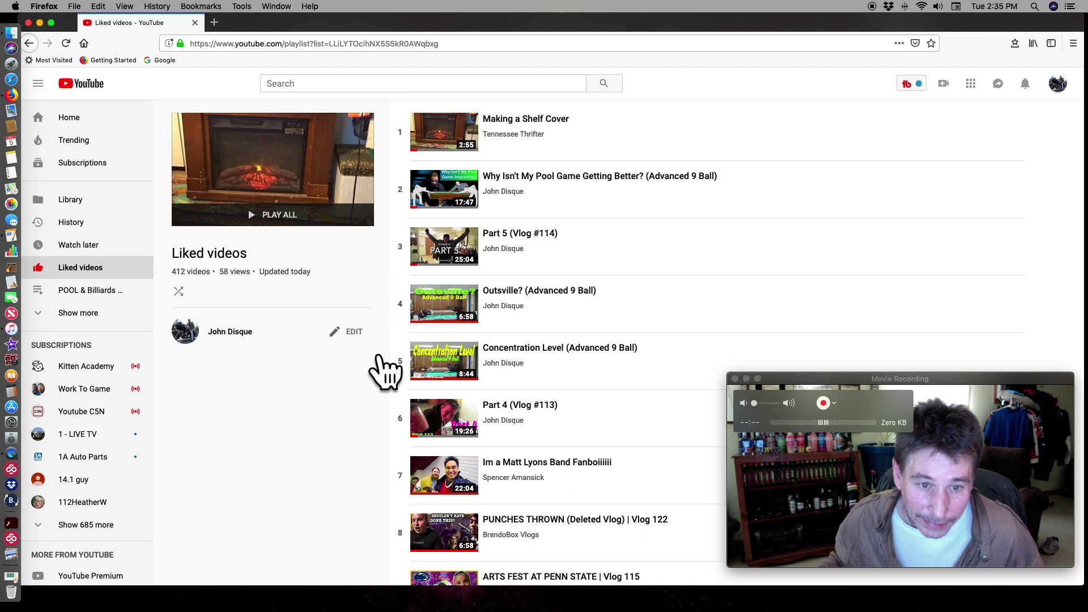
# Step: Edit the Liked videos playlist and open the channel's settings
pyautogui.click(355, 332)
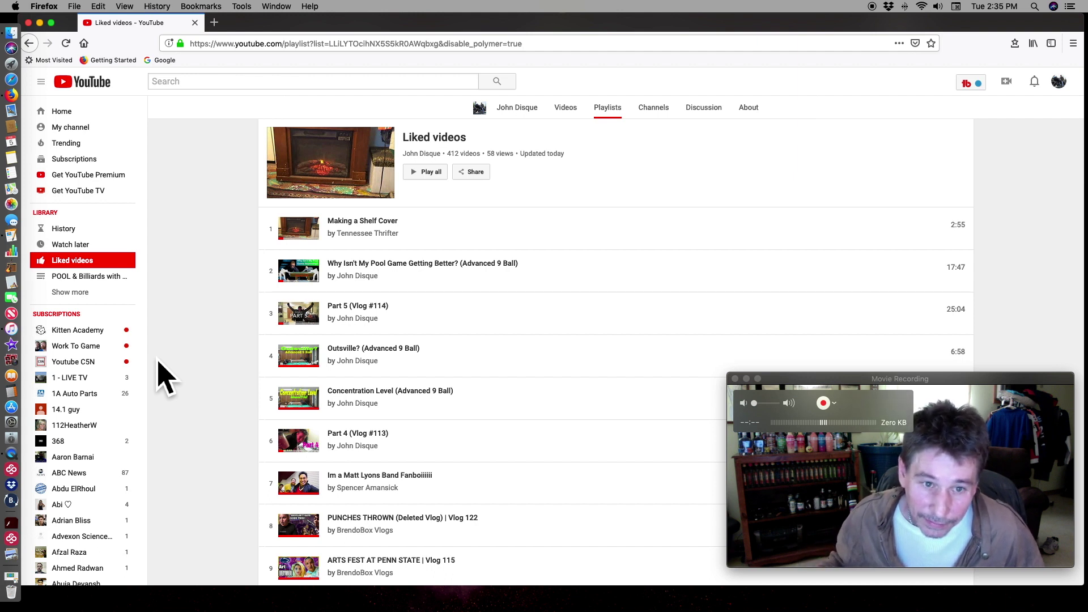
pyautogui.scroll(-1, 510, 341)
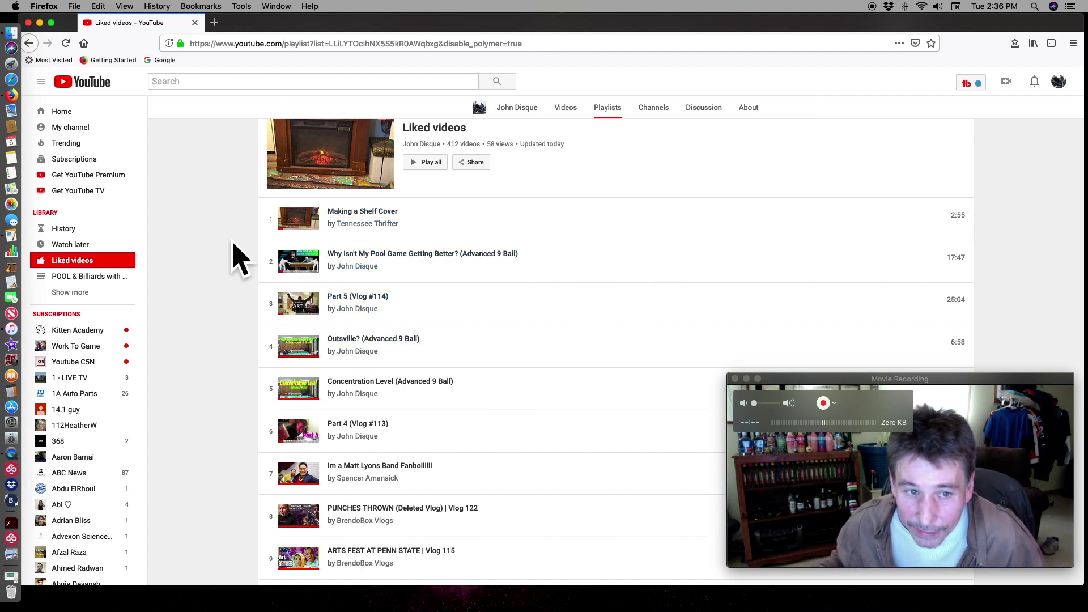
pyautogui.scroll(5, 240, 258)
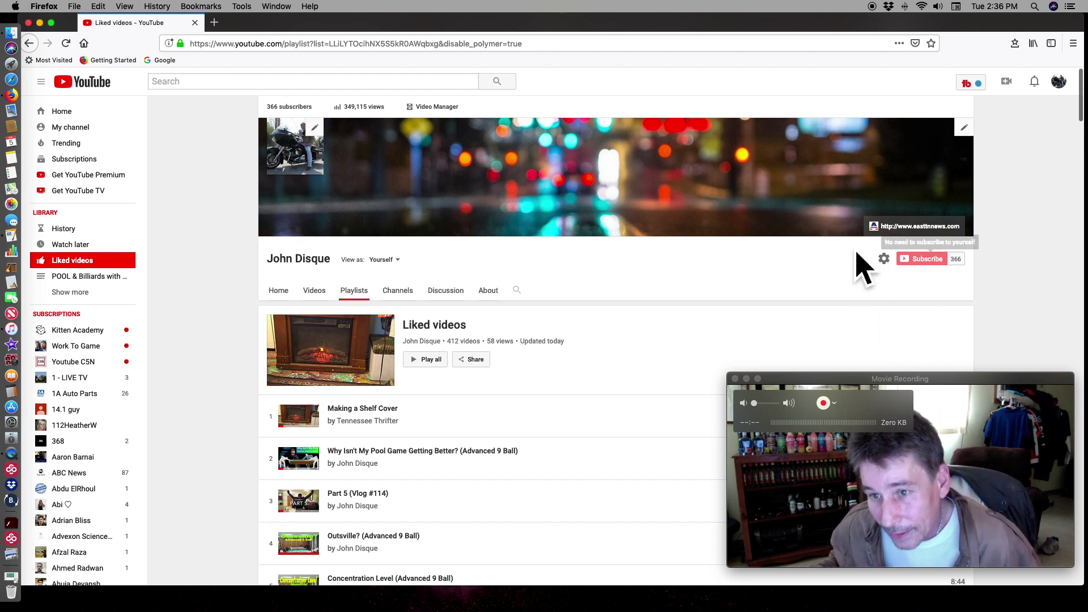
pyautogui.moveTo(914, 290)
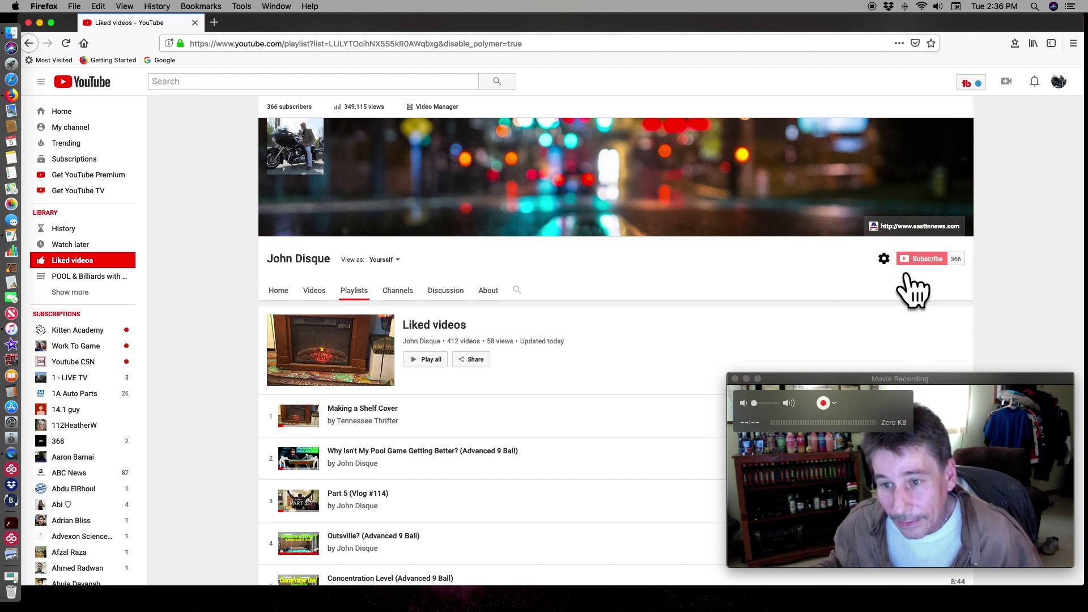
pyautogui.click(885, 259)
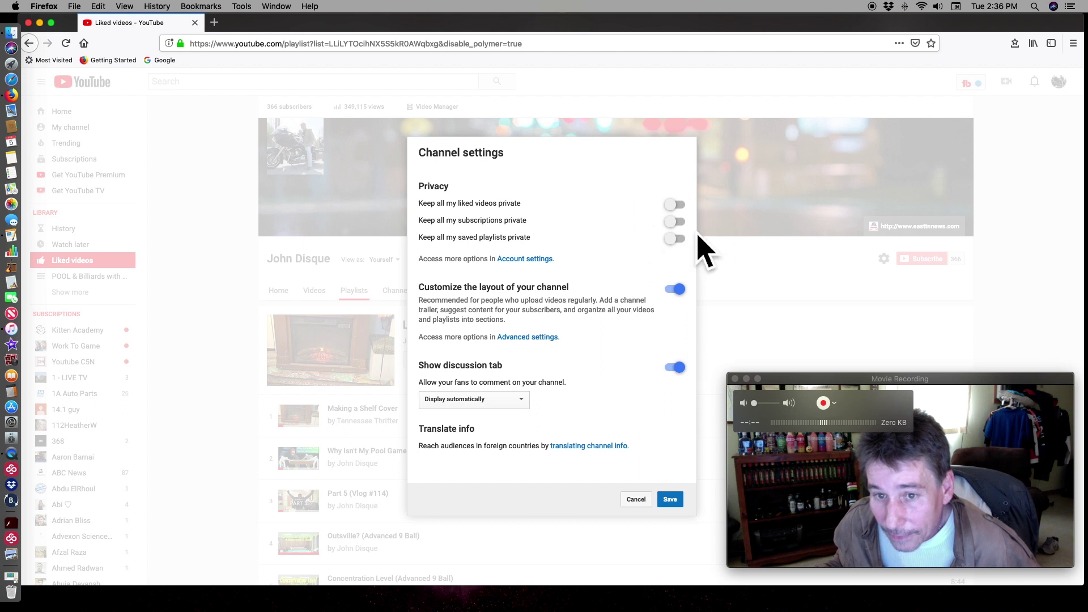
# Step: Turn on 'Keep all my liked videos private' and save Channel settings
pyautogui.click(674, 205)
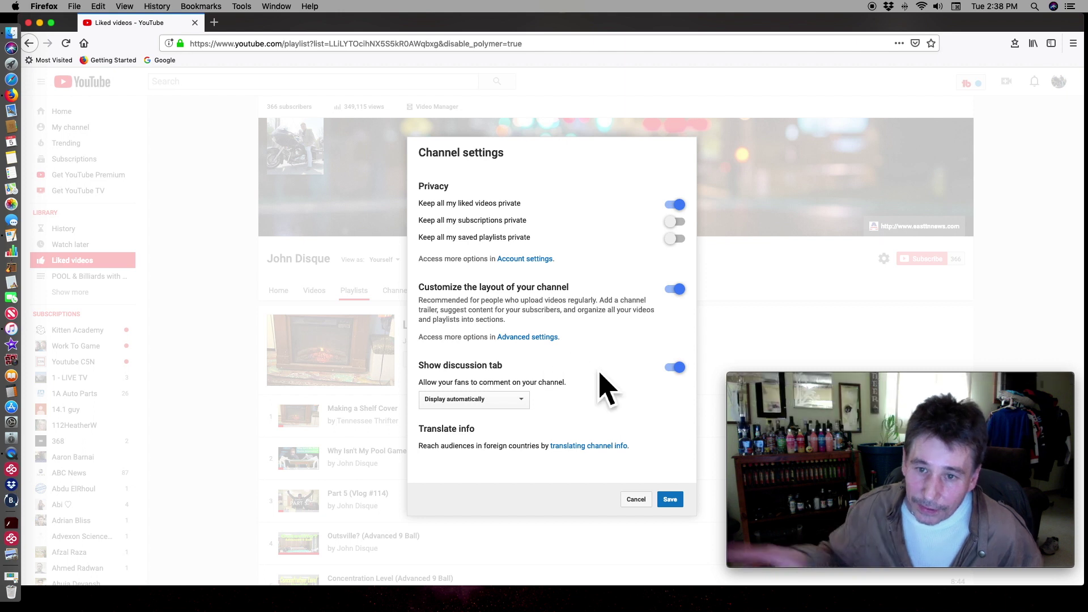
pyautogui.click(671, 500)
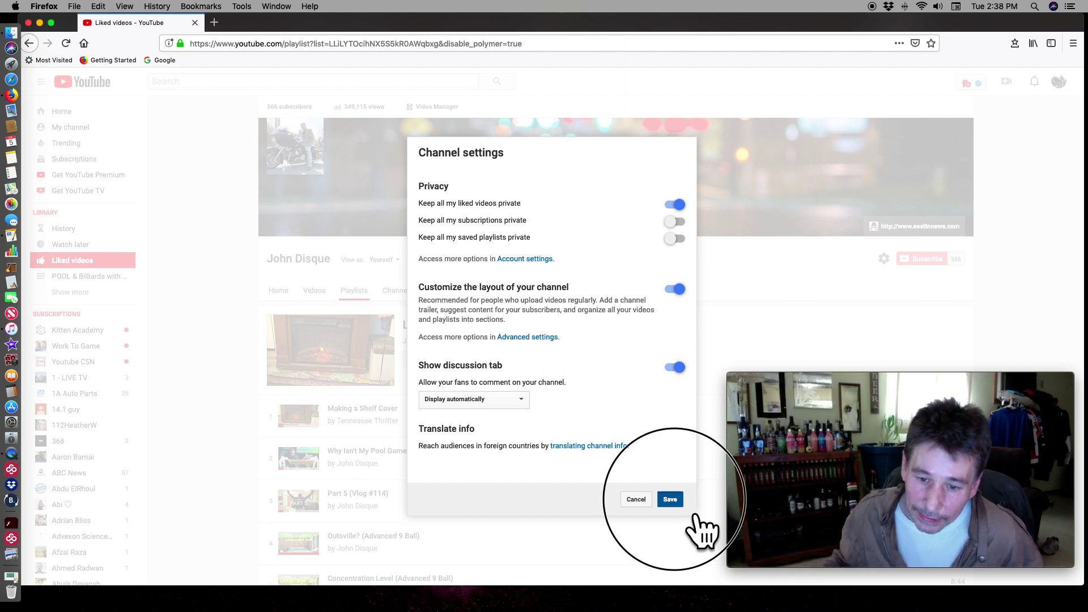